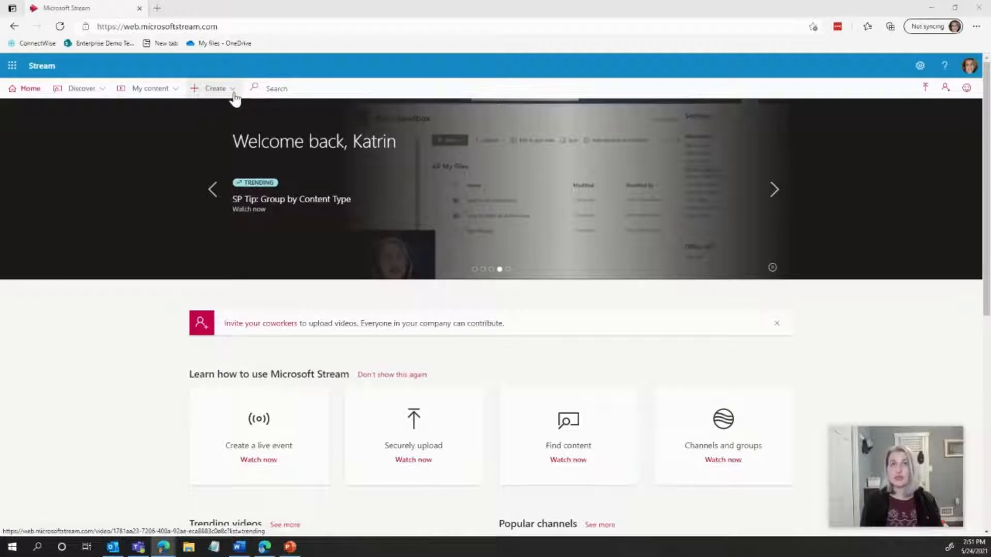
Step: Open the screen or video recorder and check which camera and microphone sources are available
{"action": "left_click", "coordinate": [233, 94]}
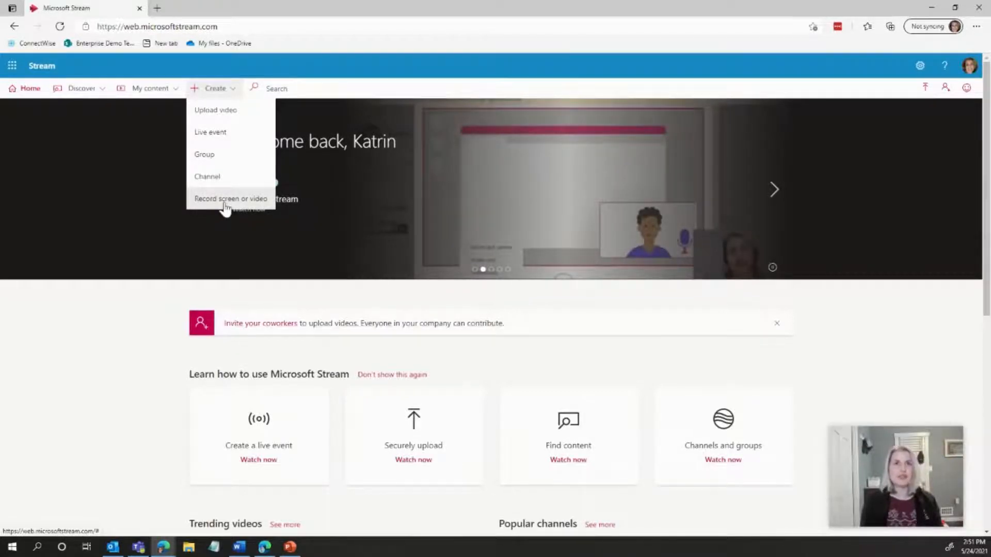
{"action": "left_click", "coordinate": [225, 203]}
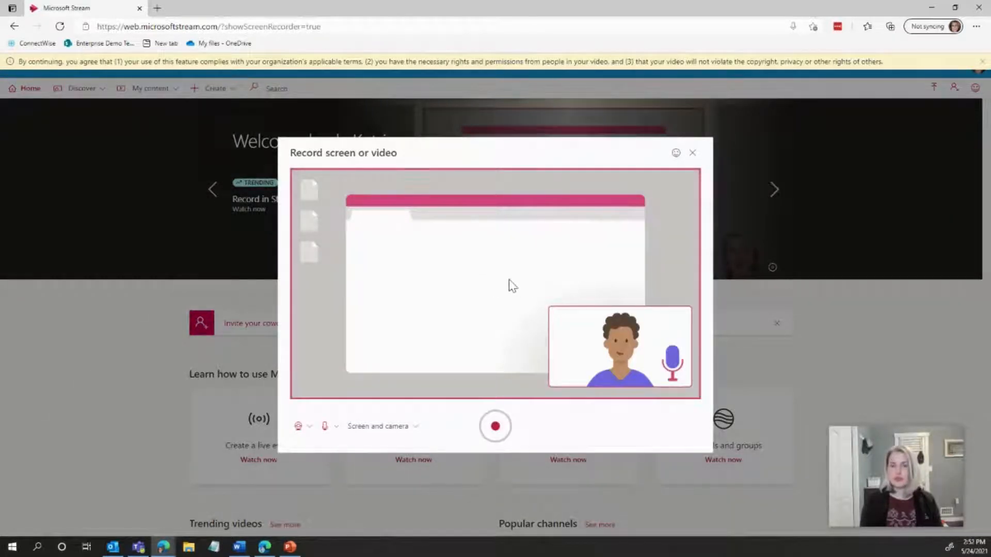
{"action": "left_click", "coordinate": [310, 428]}
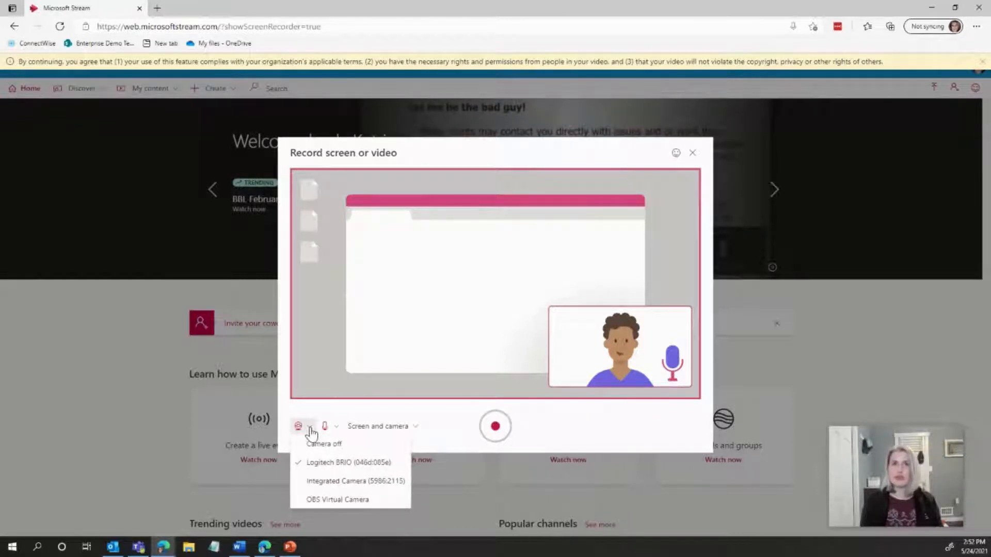
{"action": "left_click", "coordinate": [310, 428]}
{"action": "left_click", "coordinate": [336, 430]}
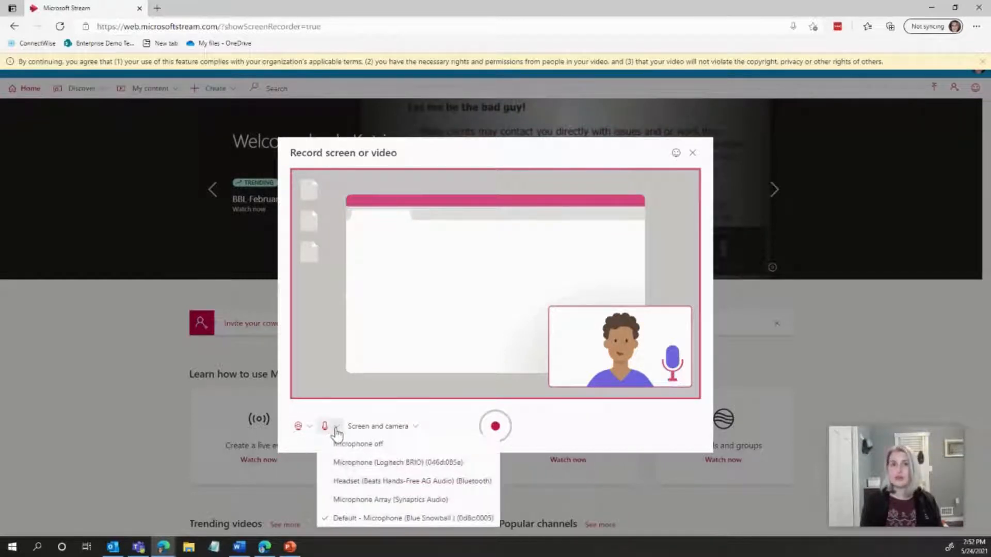
{"action": "left_click", "coordinate": [336, 430]}
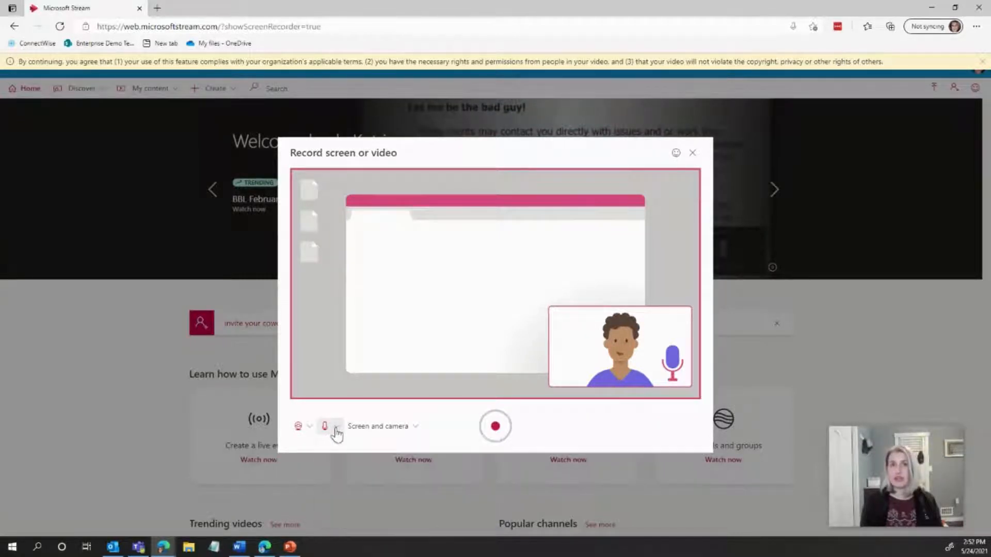
Step: Turn the camera off in the recorder so that it captures the screen only
{"action": "left_click", "coordinate": [414, 432]}
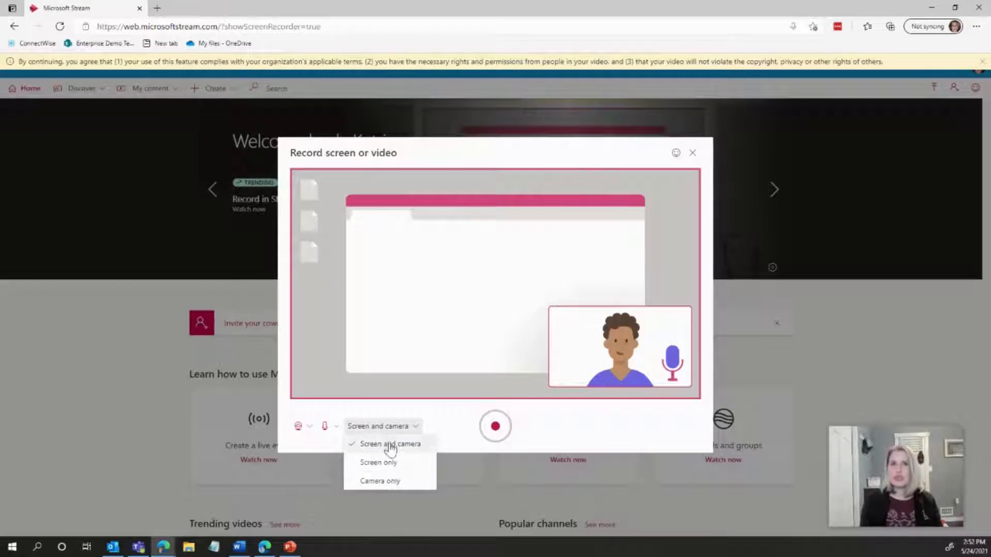
{"action": "left_click", "coordinate": [298, 426]}
{"action": "left_click", "coordinate": [318, 445]}
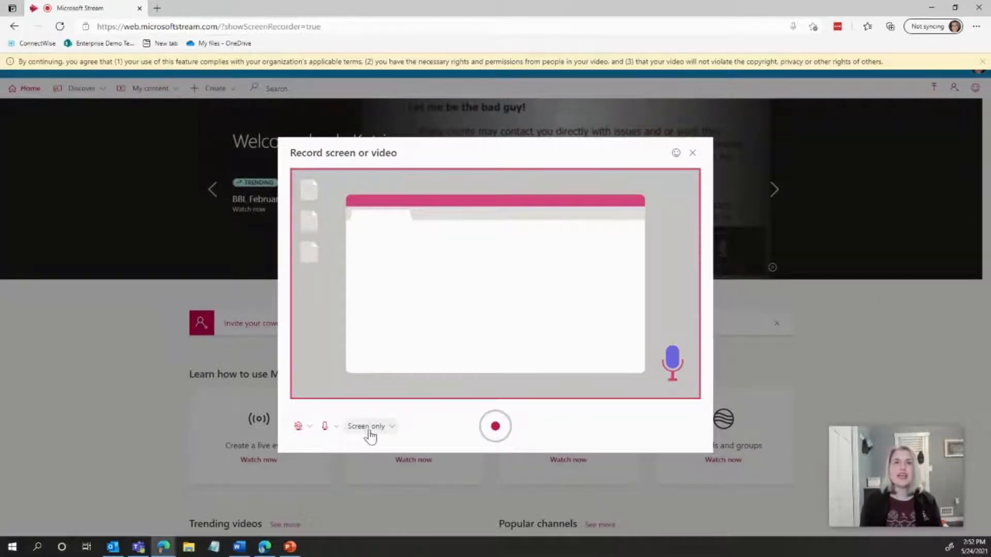
Step: Start the recording, sharing the entire Screen 2 without computer audio
{"action": "left_click", "coordinate": [499, 428]}
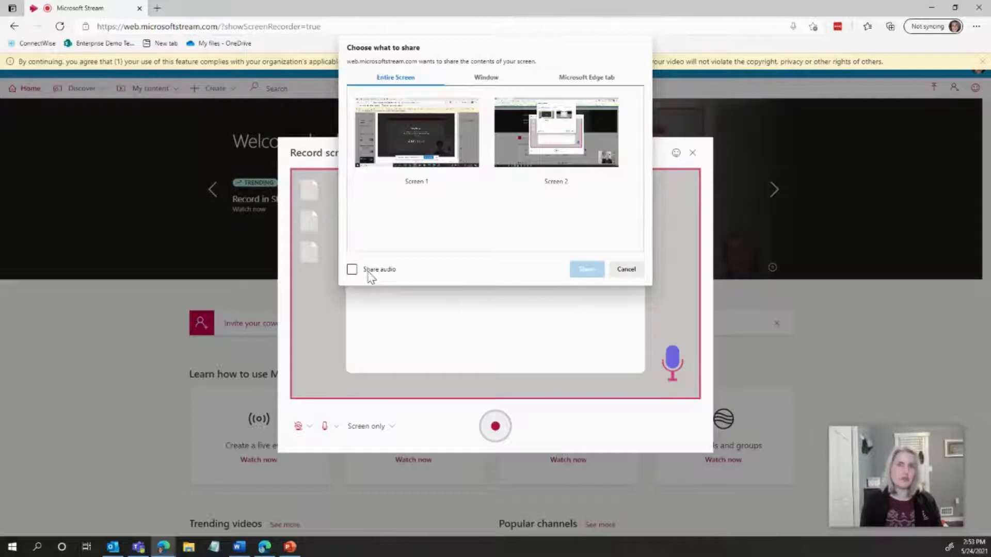
{"action": "left_click", "coordinate": [511, 142]}
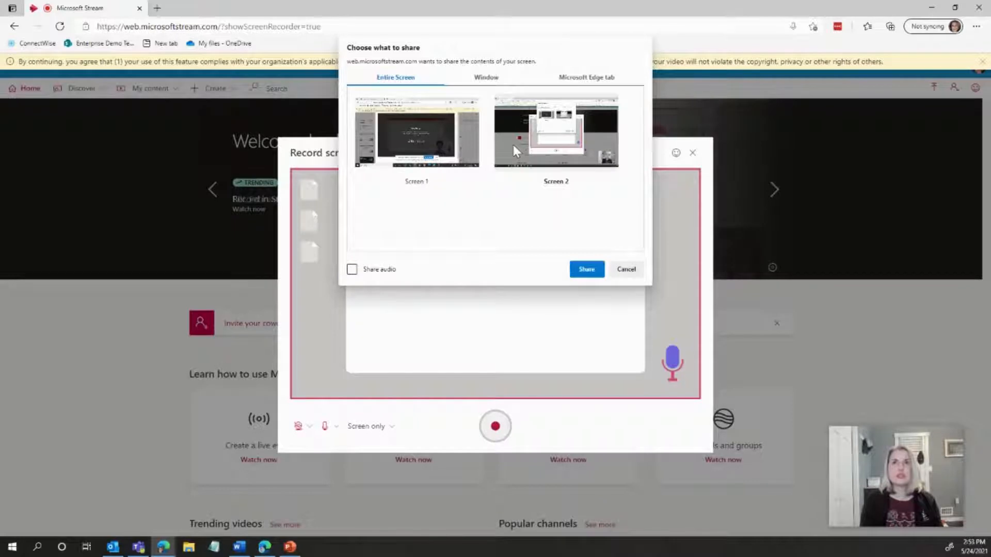
{"action": "left_click", "coordinate": [586, 270]}
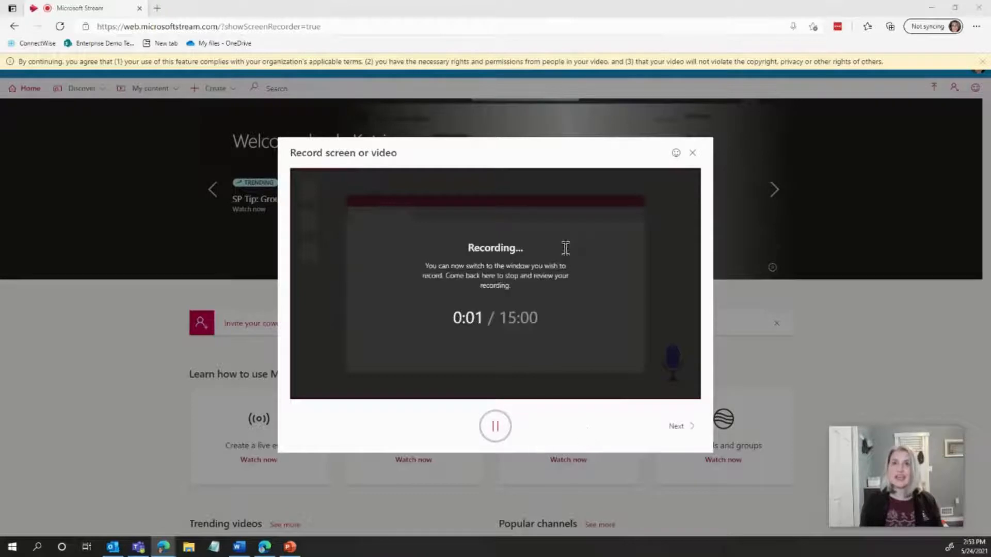
Step: Load Google.com in a new browser tab and decline the suggestion to switch to Chrome
{"action": "left_click", "coordinate": [157, 8]}
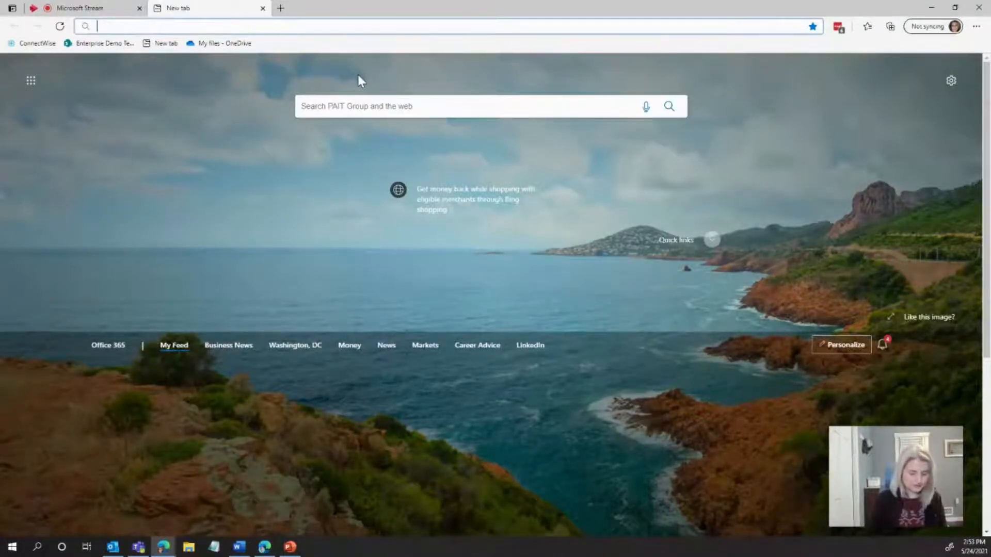
{"action": "type", "text": "Google.com"}
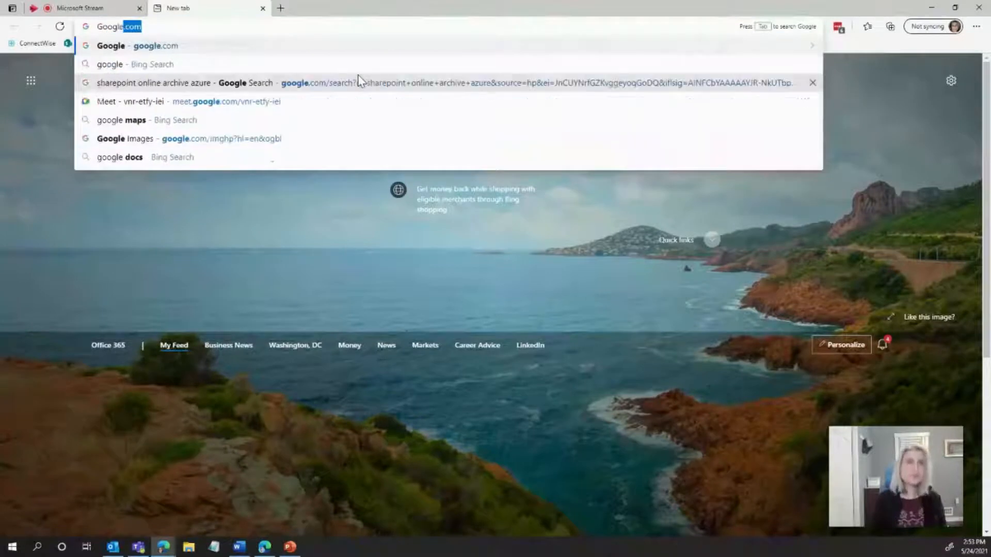
{"action": "key", "text": "Return"}
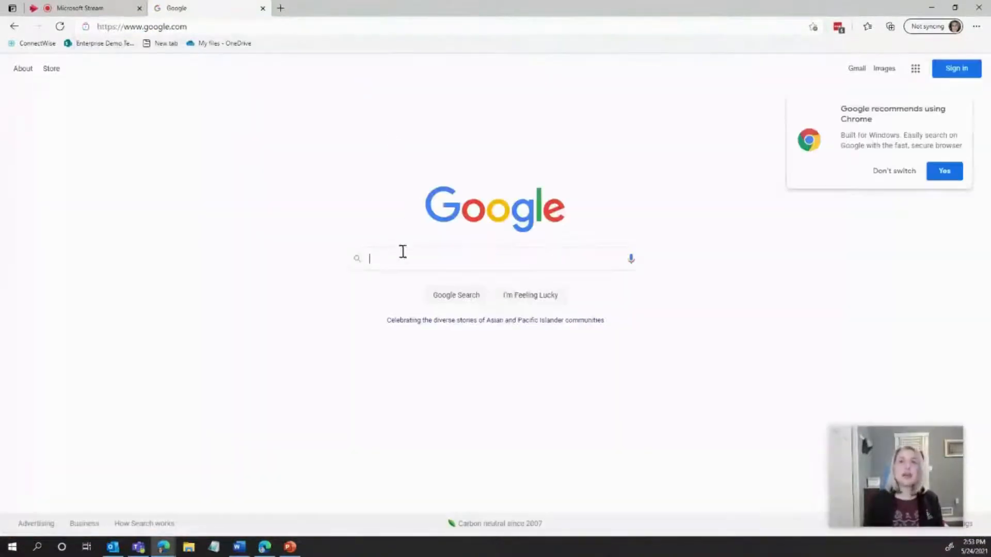
{"action": "left_click", "coordinate": [890, 172]}
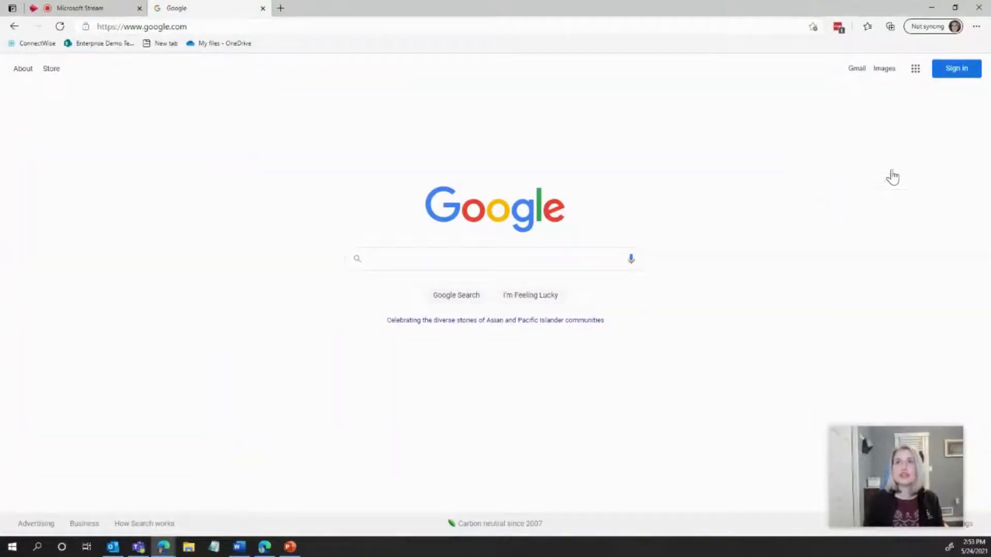
Step: Search Google for "What is a cicada"
{"action": "left_click", "coordinate": [482, 253]}
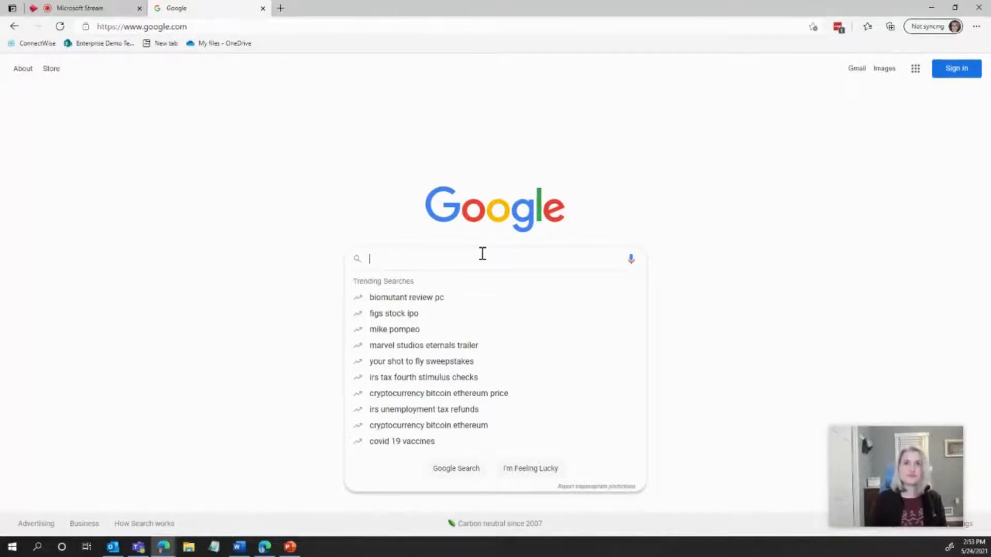
{"action": "type", "text": "What is "}
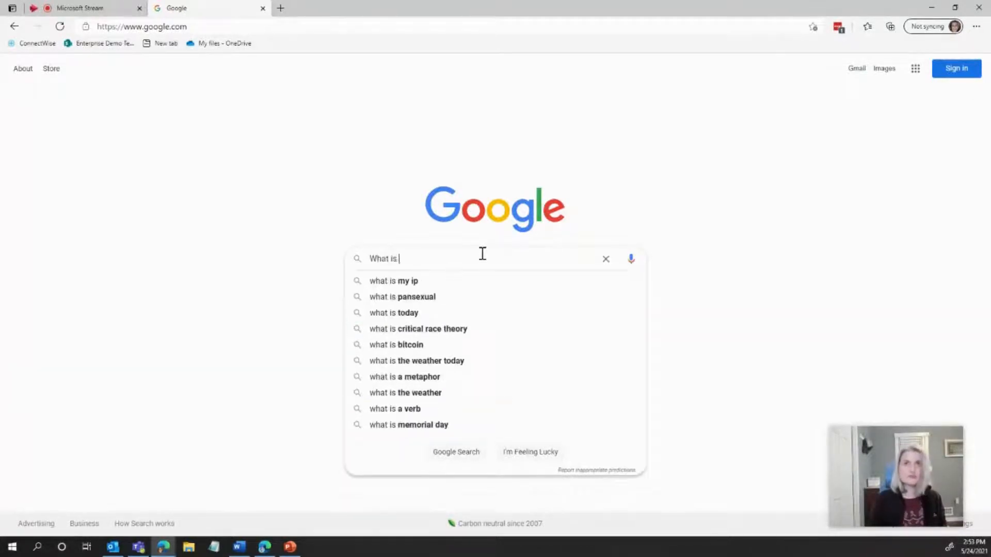
{"action": "type", "text": "a cicada"}
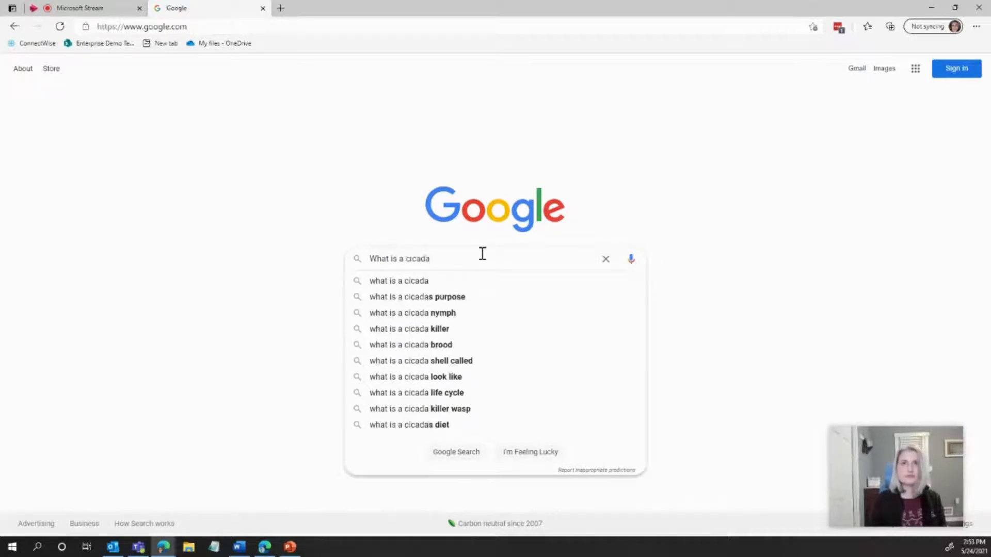
{"action": "key", "text": "Return"}
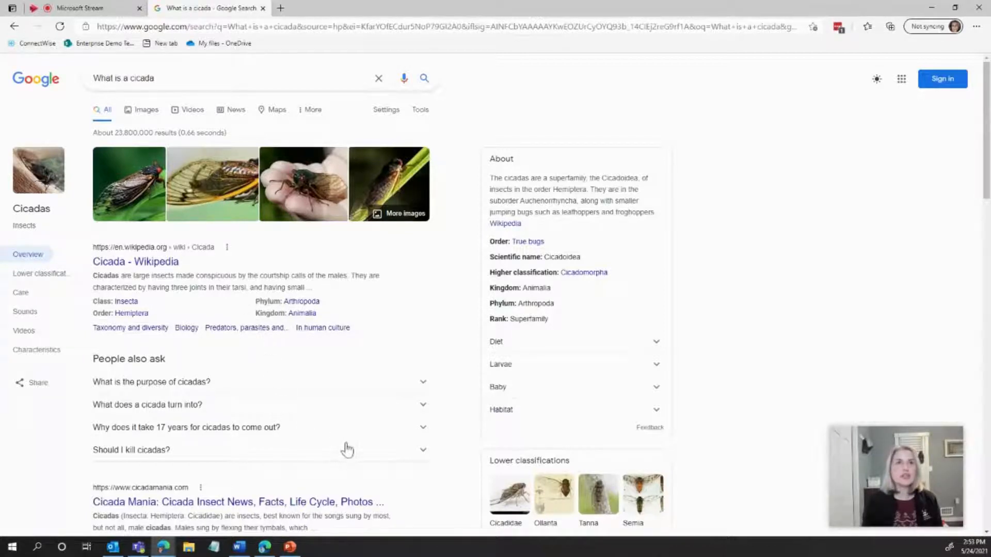
Step: Look through the cicada search results and filter them to the past hour
{"action": "scroll", "coordinate": [372, 418], "scroll_direction": "down", "scroll_amount": 3}
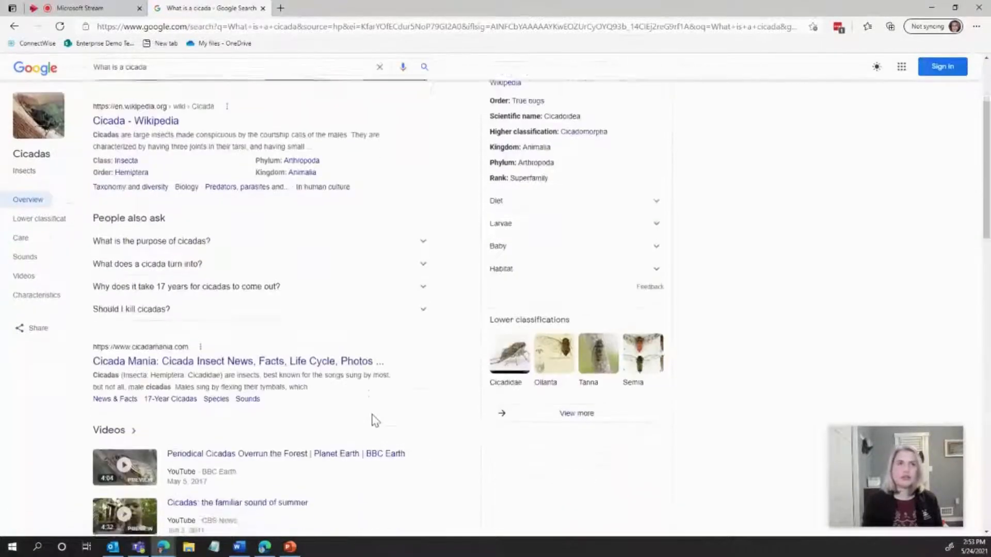
{"action": "scroll", "coordinate": [373, 421], "scroll_direction": "up", "scroll_amount": 3}
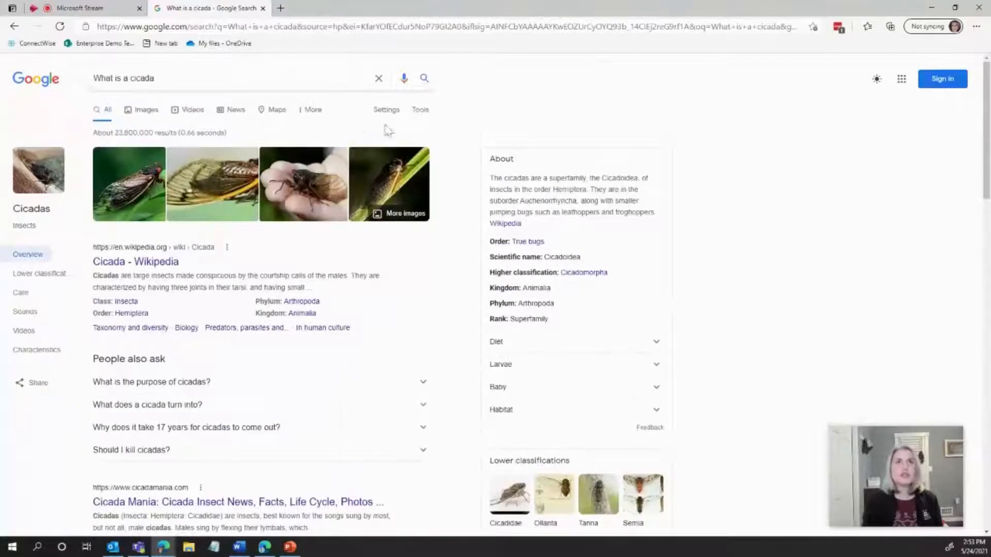
{"action": "left_click", "coordinate": [421, 114]}
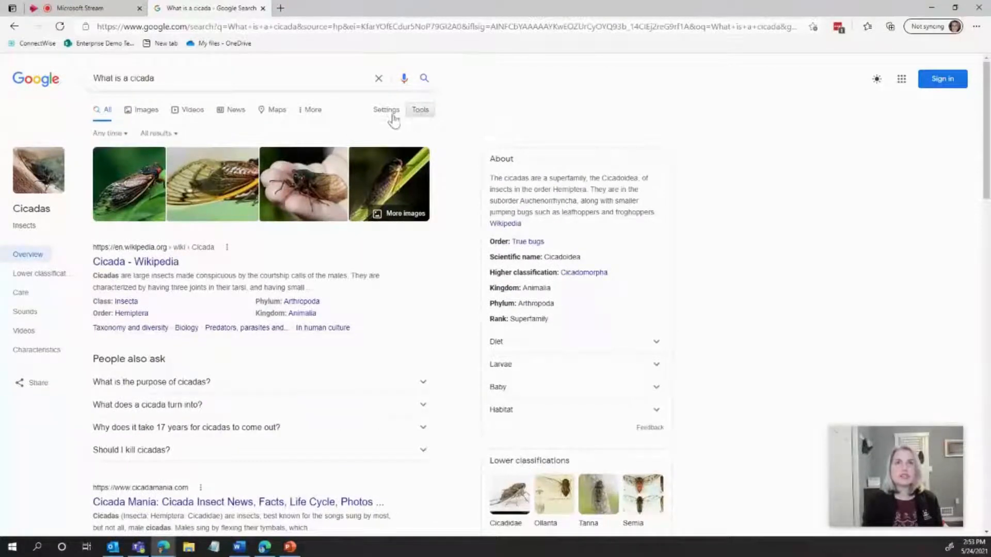
{"action": "left_click", "coordinate": [124, 136]}
{"action": "left_click", "coordinate": [129, 166]}
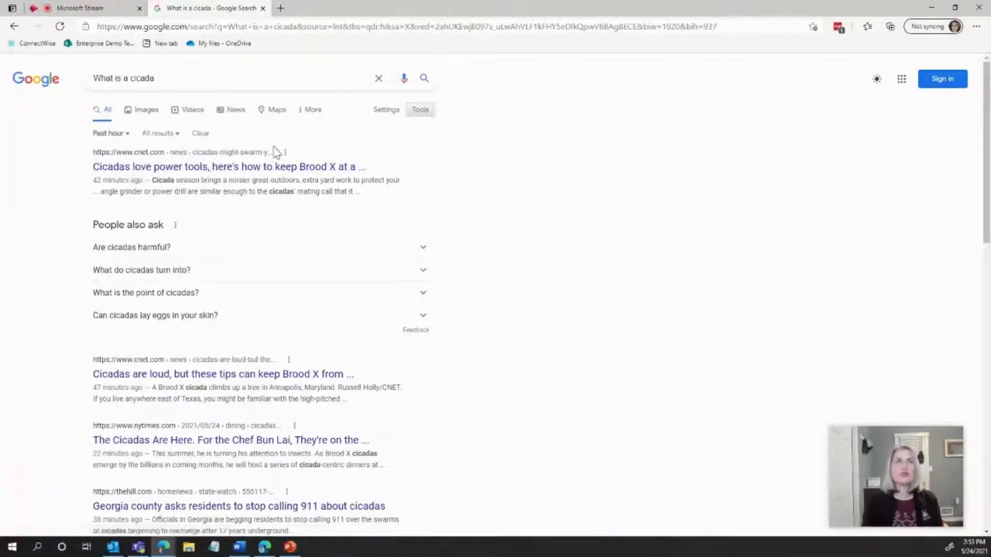
Step: Return to the Stream recorder, pause the recording and continue to its review
{"action": "left_click", "coordinate": [95, 10]}
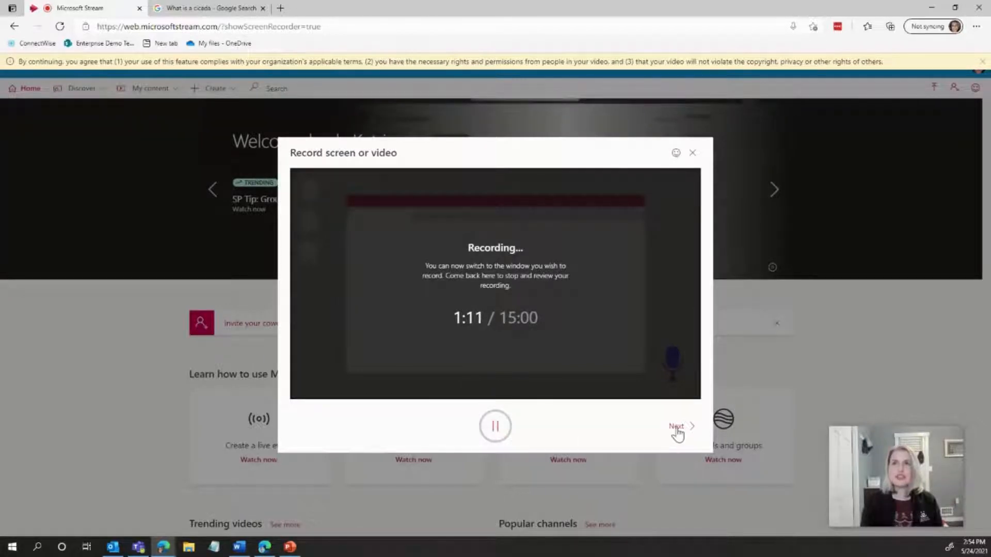
{"action": "left_click", "coordinate": [497, 435]}
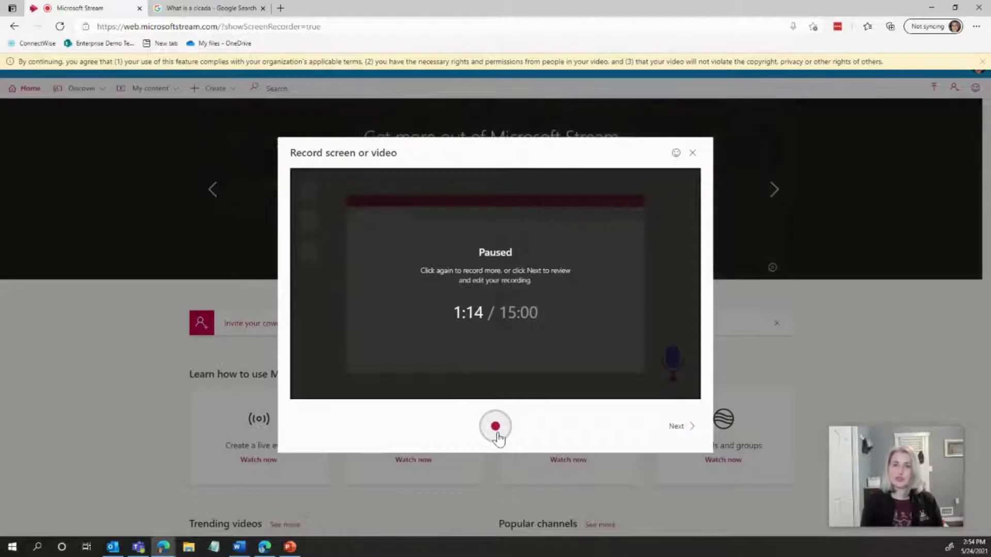
{"action": "left_click", "coordinate": [676, 427]}
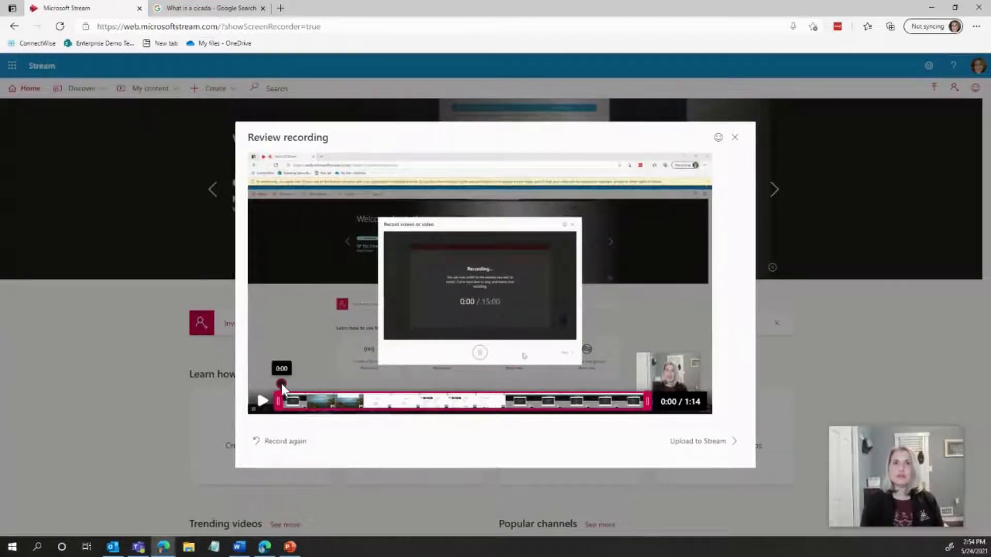
Step: Trim the recording to start at 0:13 and end at 1:13, and play a preview of the clip
{"action": "left_click_drag", "start_coordinate": [281, 391], "coordinate": [397, 398]}
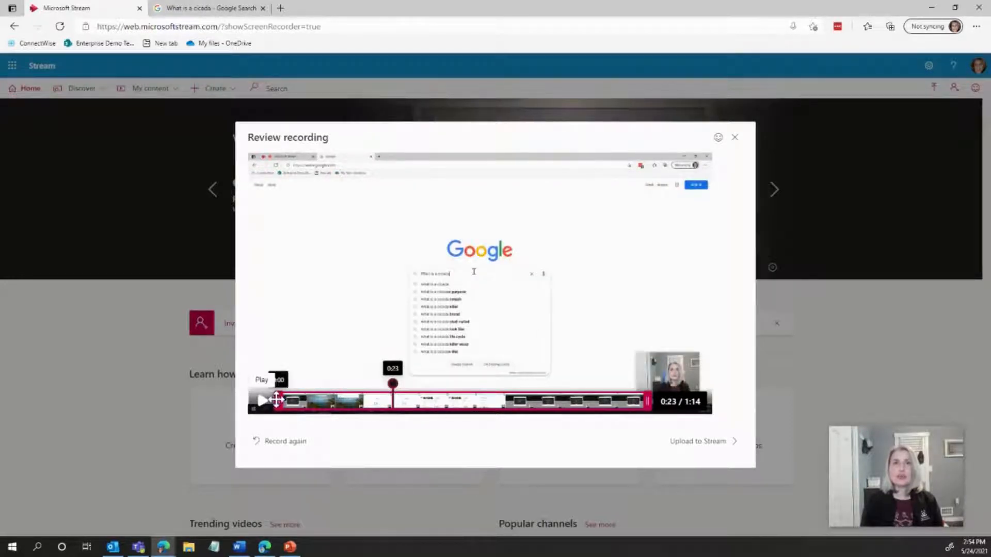
{"action": "left_click_drag", "start_coordinate": [278, 401], "coordinate": [340, 400]}
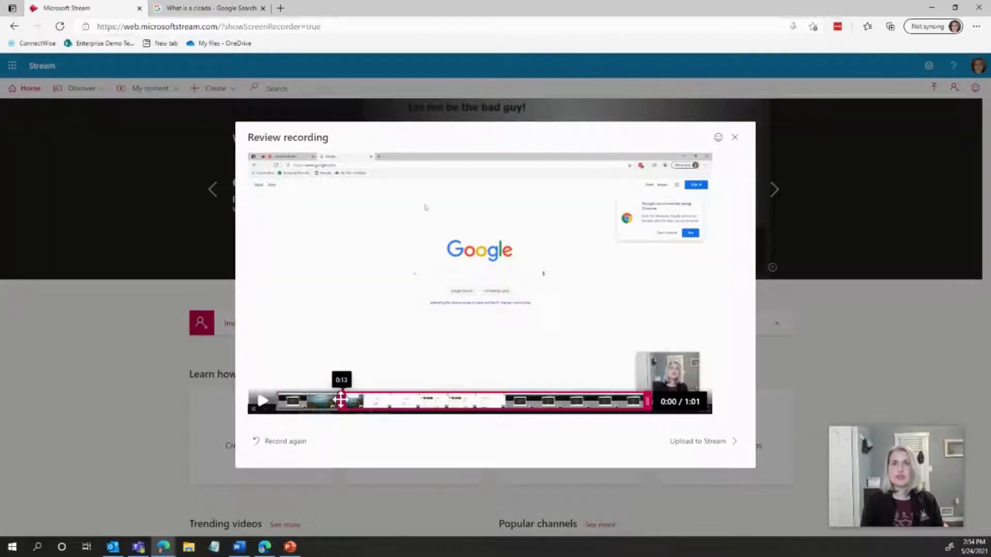
{"action": "mouse_move", "coordinate": [645, 405]}
{"action": "left_mouse_down"}
{"action": "mouse_move", "coordinate": [582, 410]}
{"action": "mouse_move", "coordinate": [646, 405]}
{"action": "left_mouse_up"}
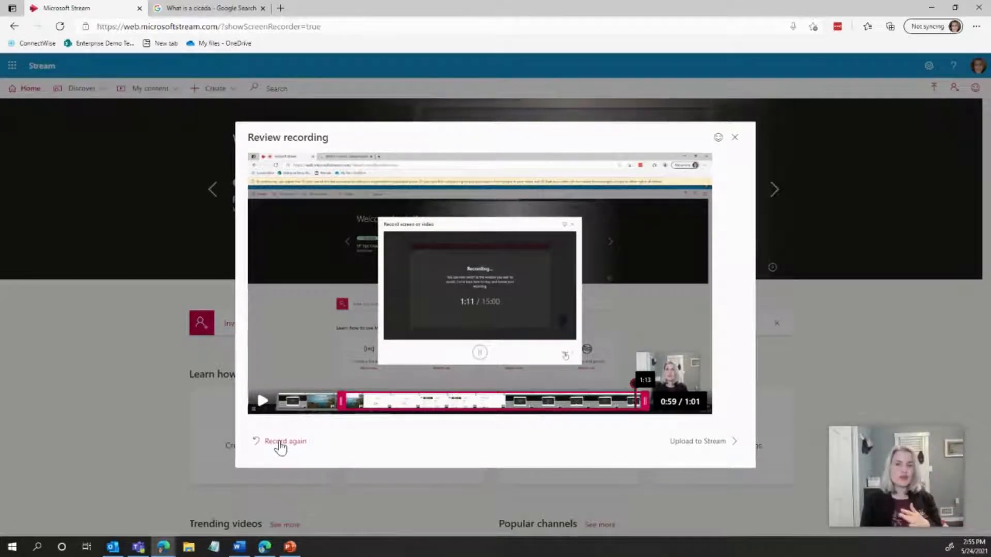
{"action": "left_click", "coordinate": [262, 402]}
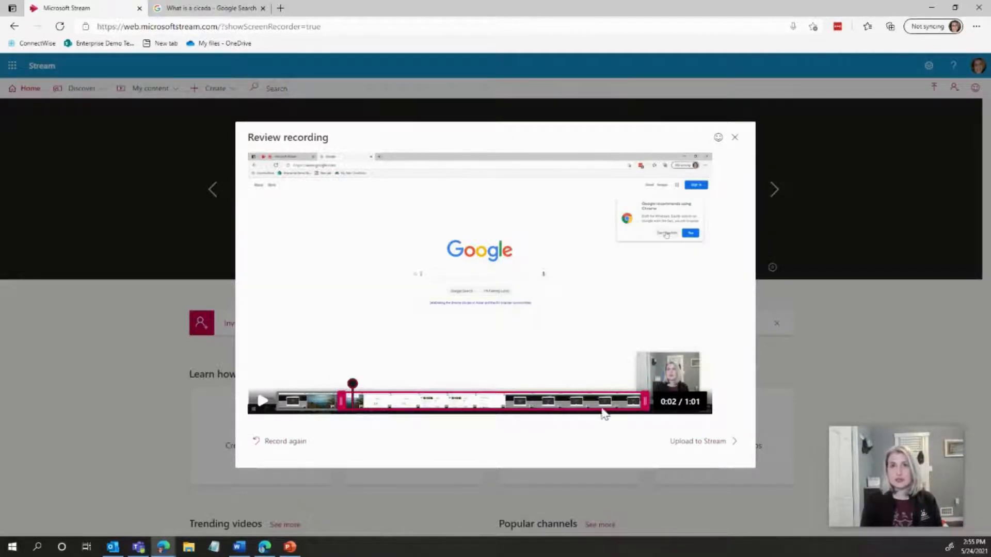
Step: Open the upload form, go back to the review and restore the recording's full range from 0:00 to 1:14
{"action": "left_click", "coordinate": [696, 443]}
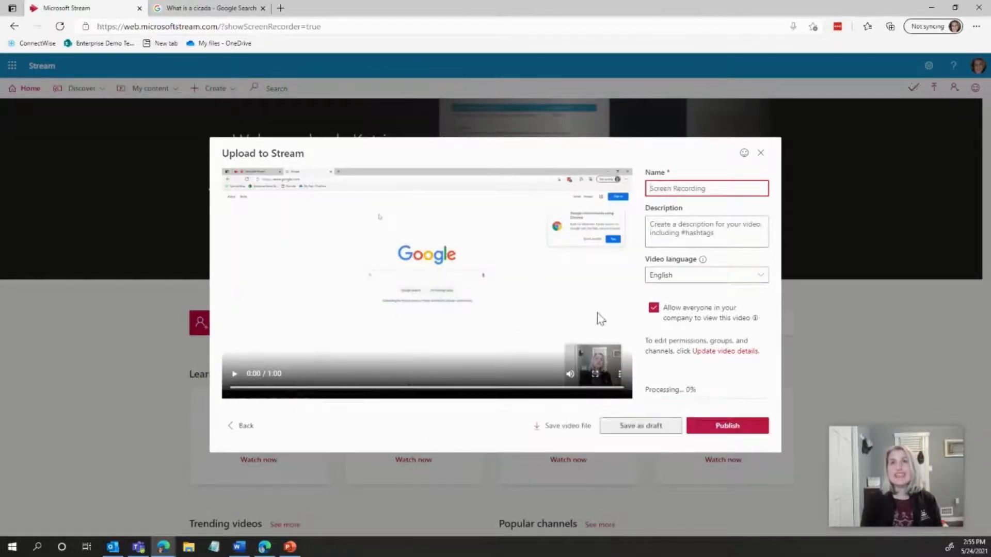
{"action": "left_click", "coordinate": [244, 428]}
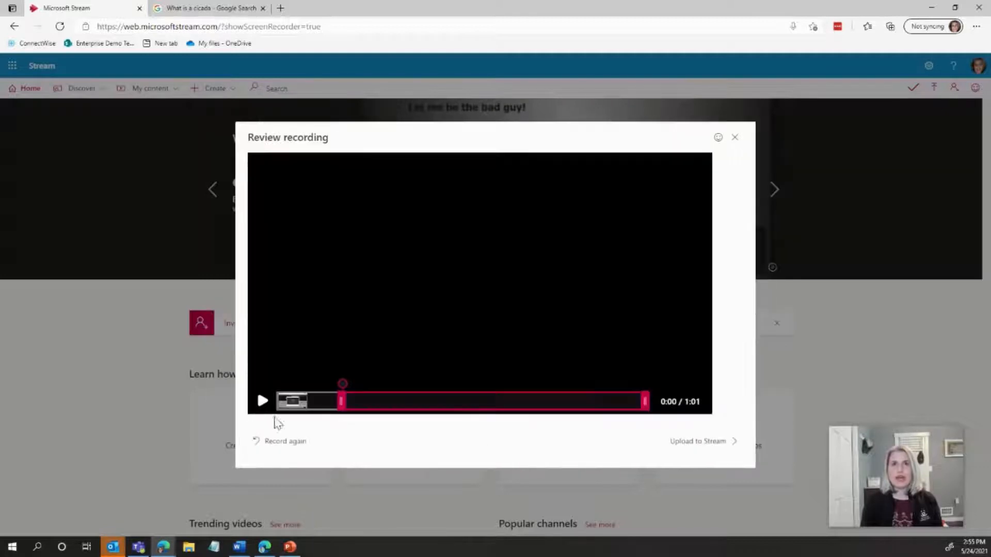
{"action": "left_click_drag", "start_coordinate": [325, 400], "coordinate": [278, 400]}
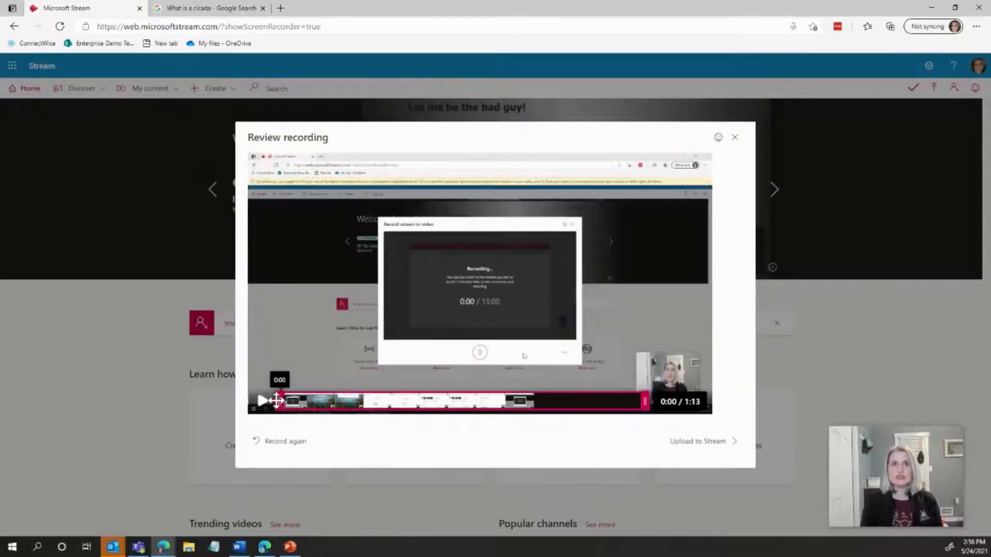
{"action": "left_click_drag", "start_coordinate": [647, 406], "coordinate": [686, 418]}
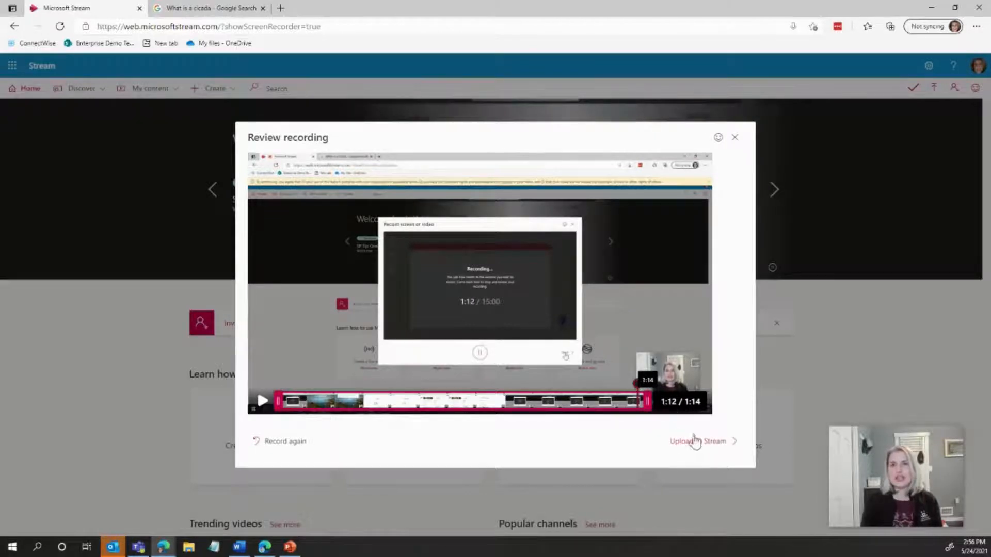
Step: Continue to the upload form, enter TEST as both the video's name and description, and save it as a draft
{"action": "left_click", "coordinate": [688, 444]}
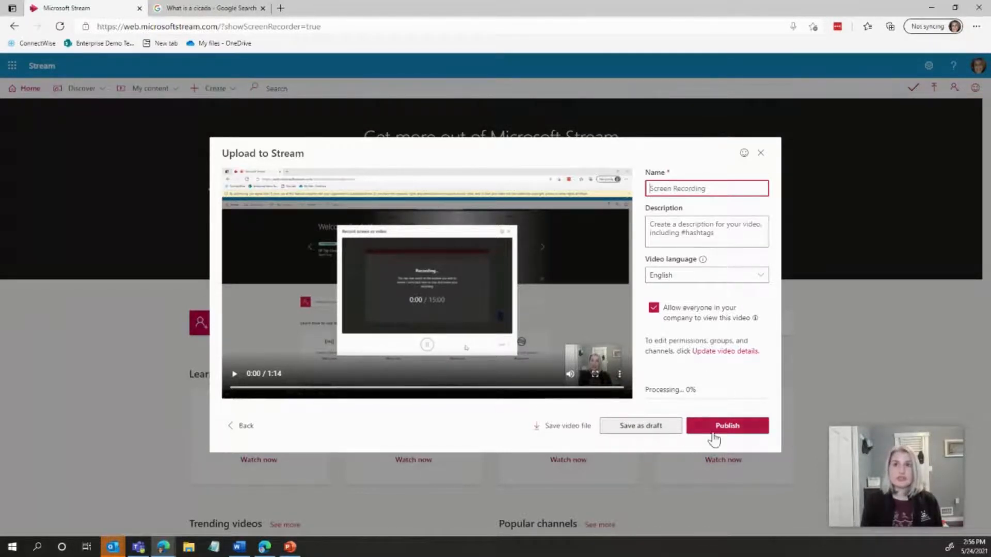
{"action": "left_click", "coordinate": [694, 189]}
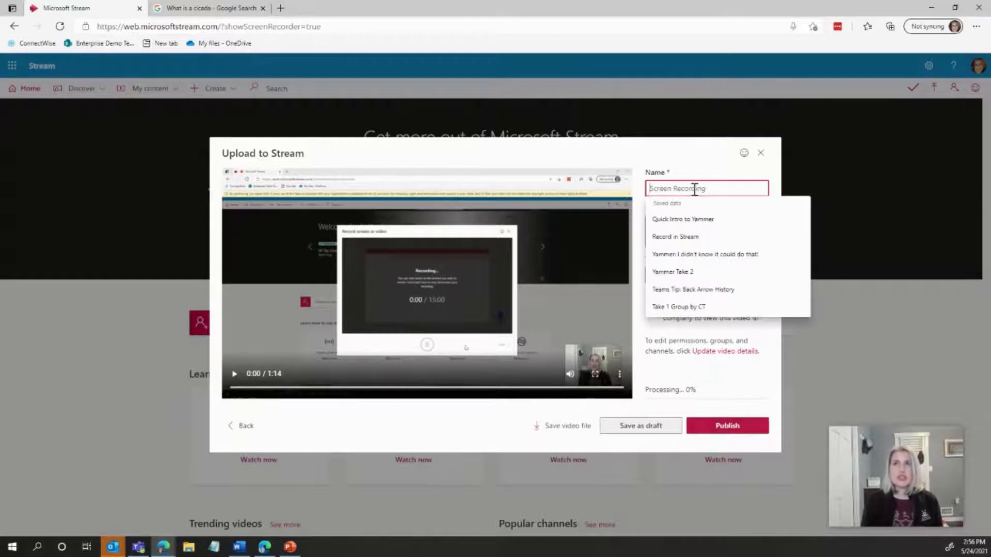
{"action": "type", "text": "TEST"}
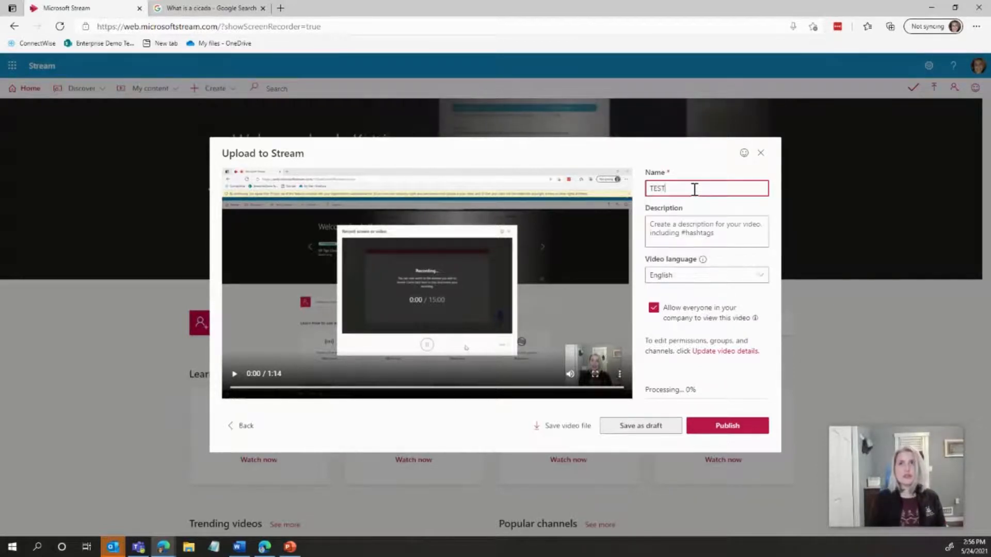
{"action": "left_click", "coordinate": [692, 238]}
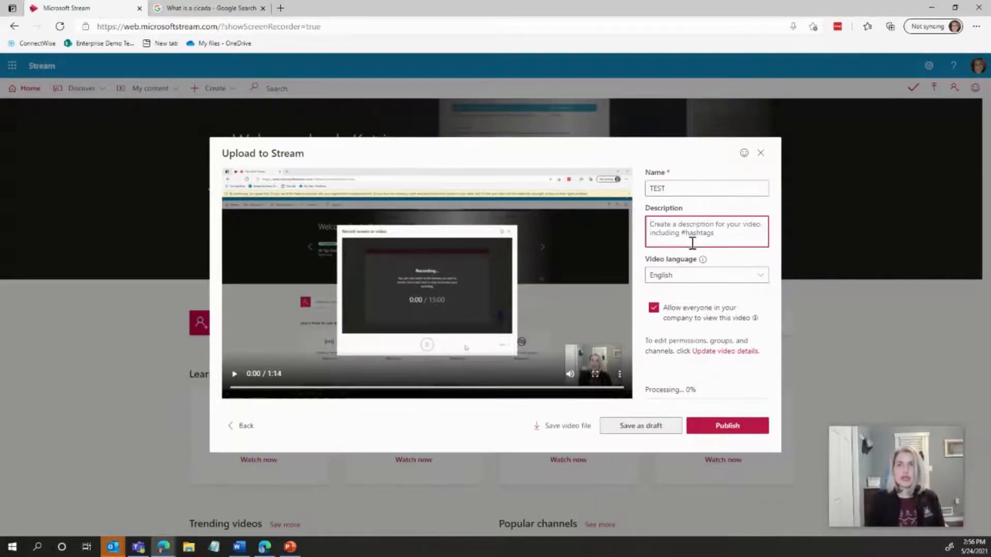
{"action": "type", "text": "TEST"}
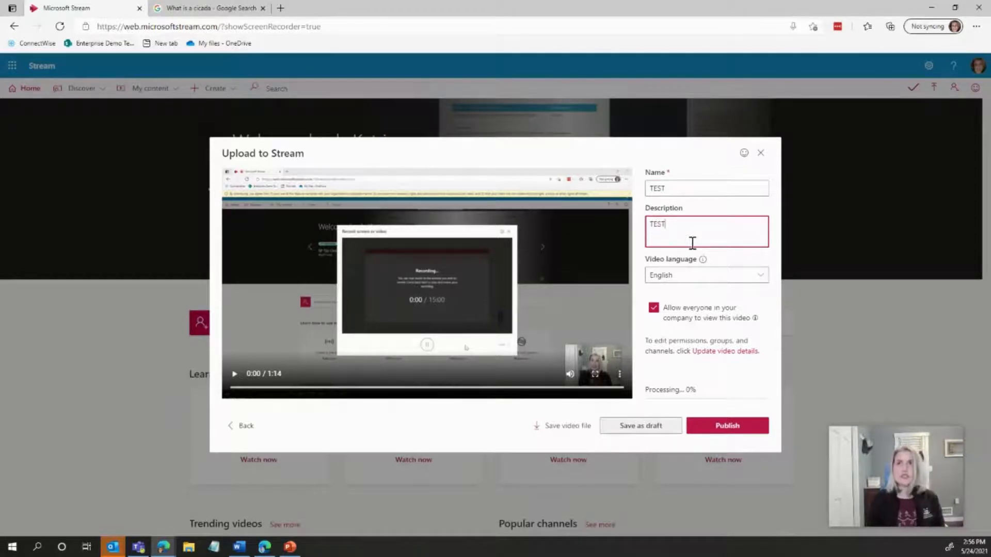
{"action": "left_click", "coordinate": [662, 427]}
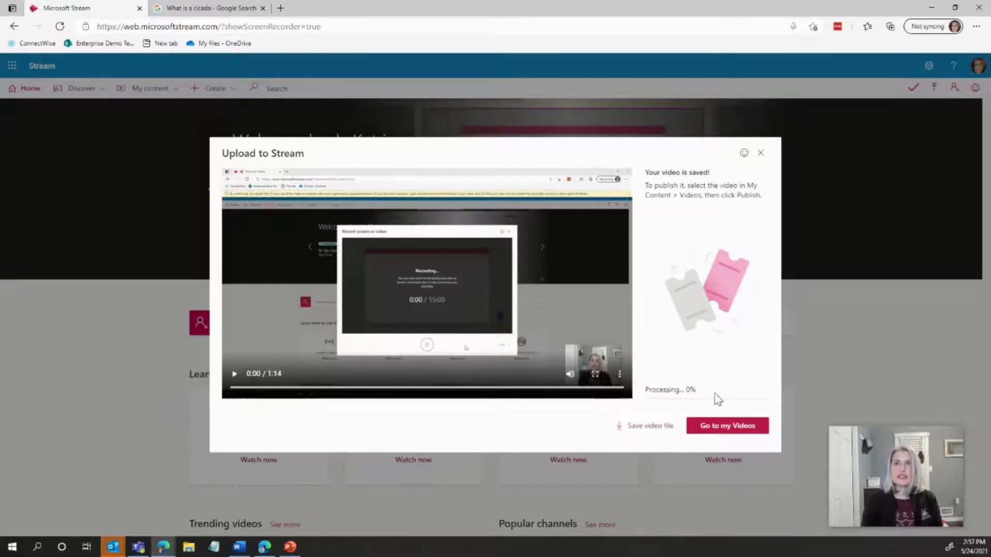
Step: Go to the personal video list, review the TEST draft's details, permissions and options, and leave the edit page without applying changes
{"action": "left_click", "coordinate": [719, 433]}
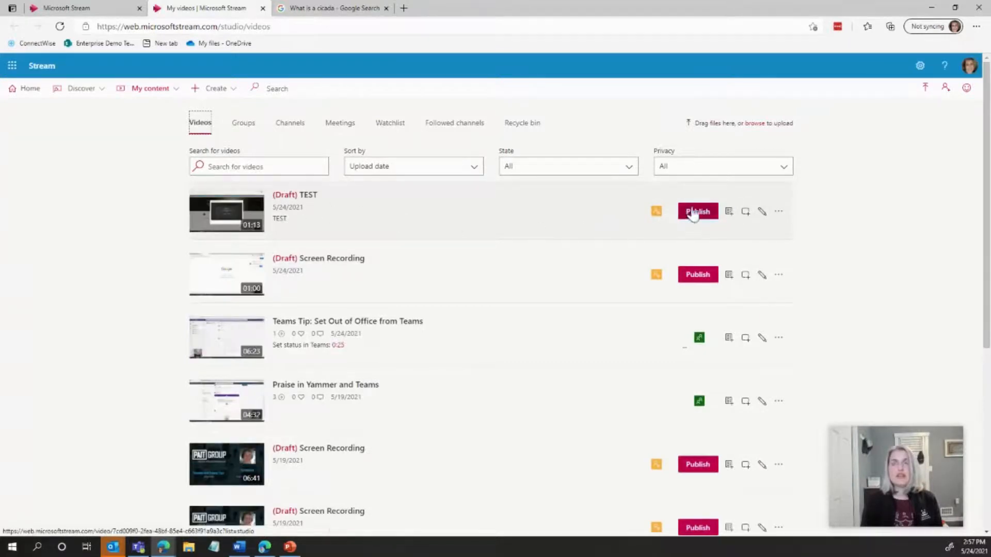
{"action": "left_click", "coordinate": [762, 213]}
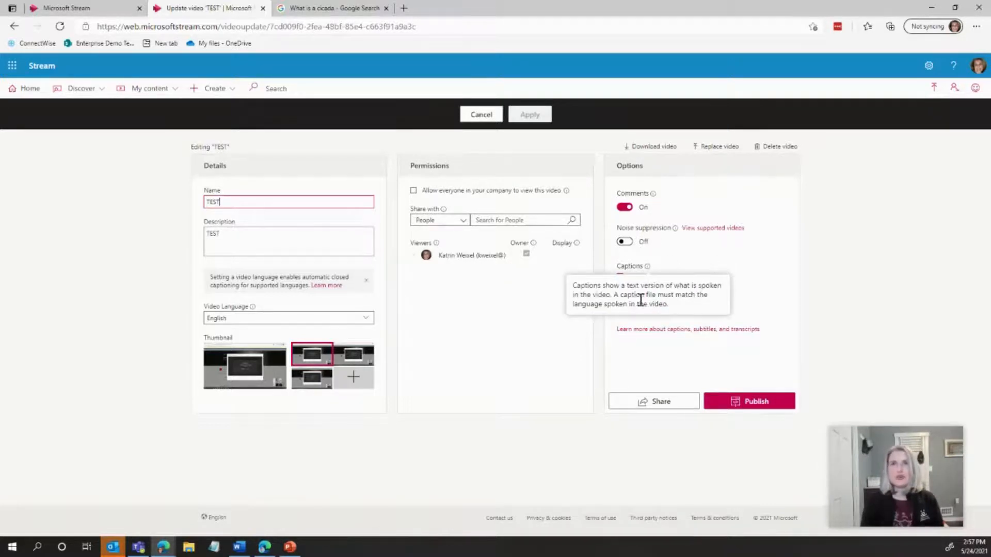
{"action": "left_click", "coordinate": [669, 369]}
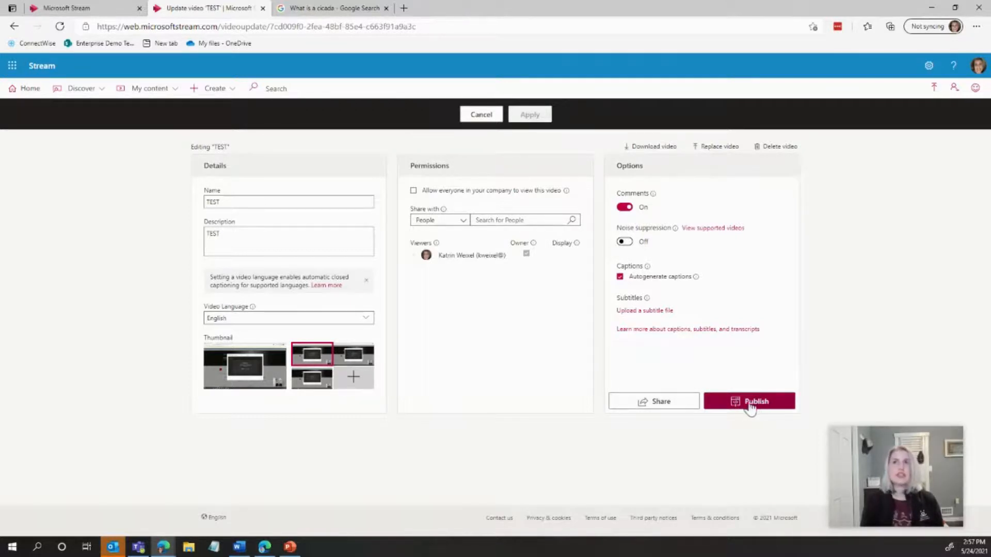
{"action": "left_click", "coordinate": [481, 115]}
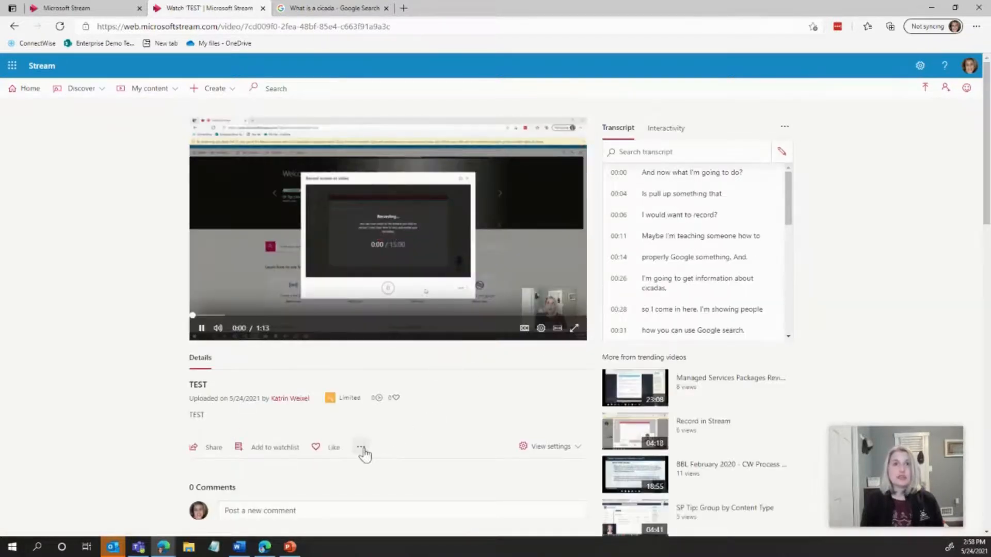
Step: Open the TEST video for trimming and move its start to about 0:13
{"action": "left_click", "coordinate": [361, 447]}
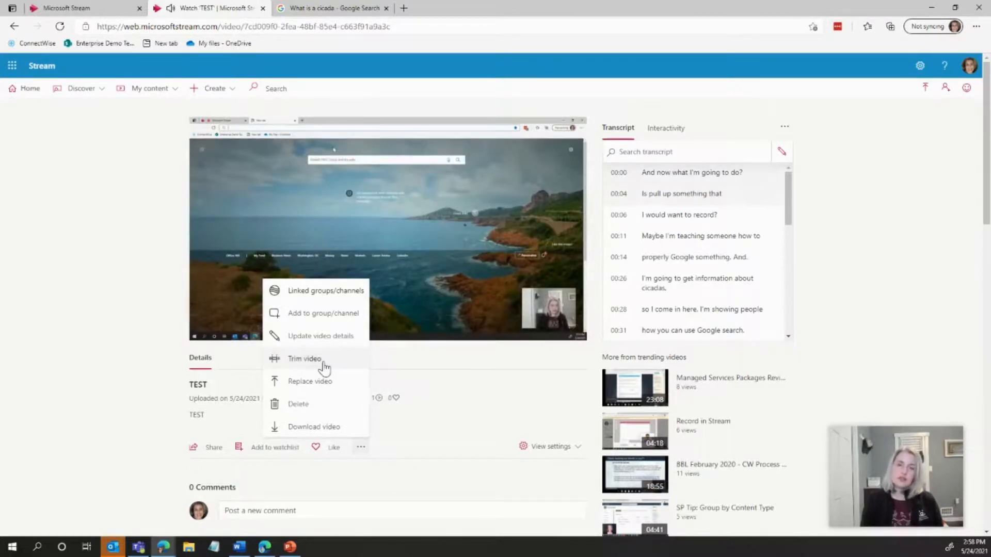
{"action": "left_click", "coordinate": [322, 359]}
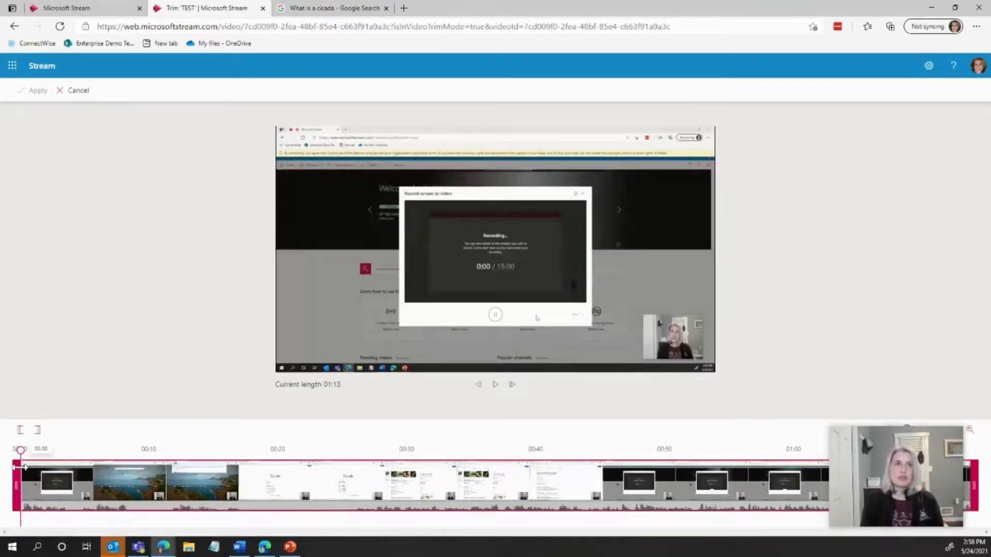
{"action": "left_click_drag", "start_coordinate": [20, 470], "coordinate": [191, 496]}
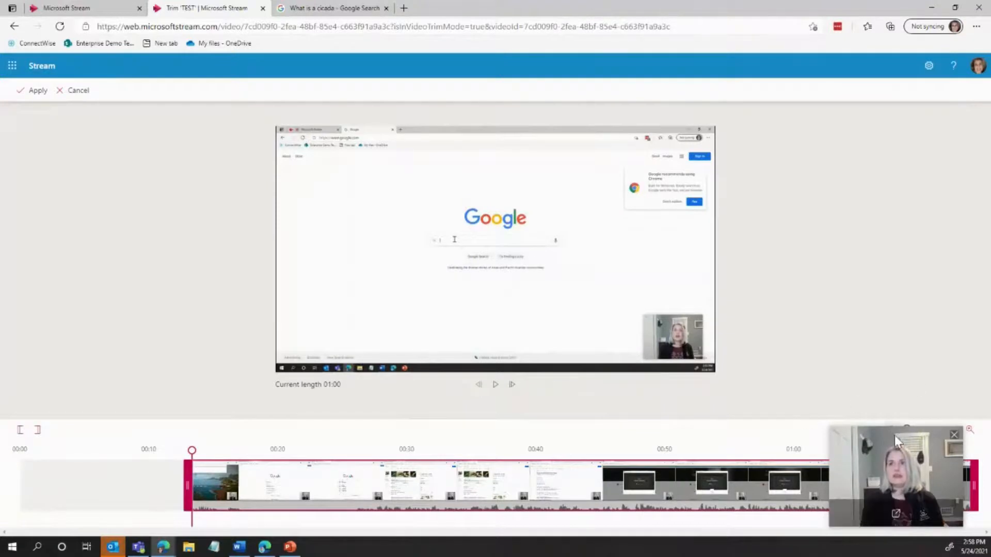
Step: Trim a fraction of a second off the video's end for a length of 0:59, and apply the trim permanently
{"action": "left_click_drag", "start_coordinate": [893, 436], "coordinate": [896, 319]}
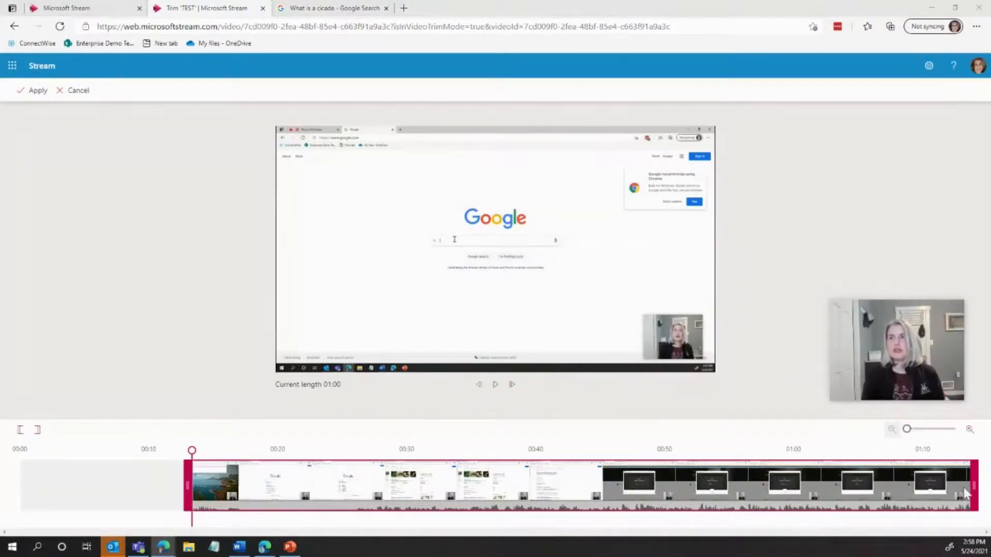
{"action": "left_click", "coordinate": [969, 432]}
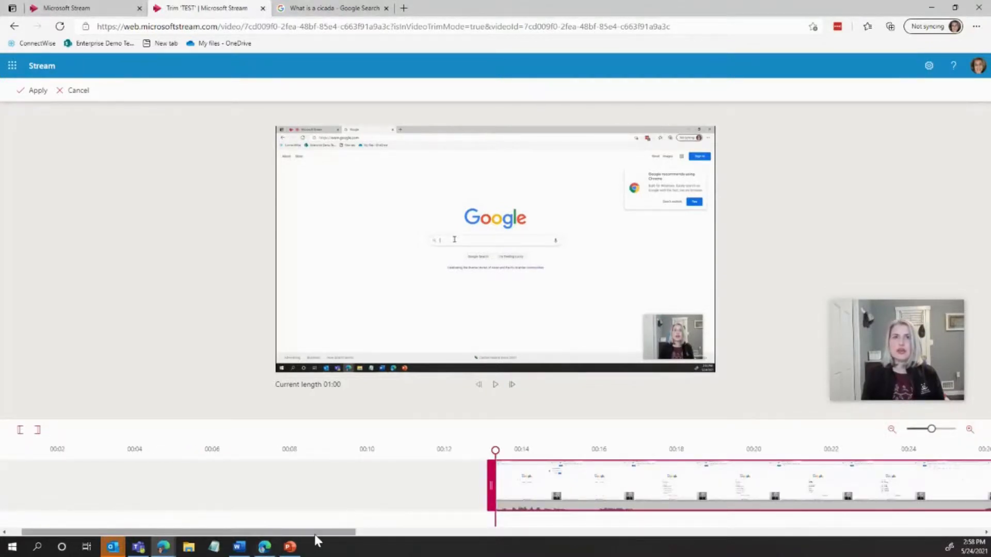
{"action": "left_click_drag", "start_coordinate": [316, 533], "coordinate": [957, 551]}
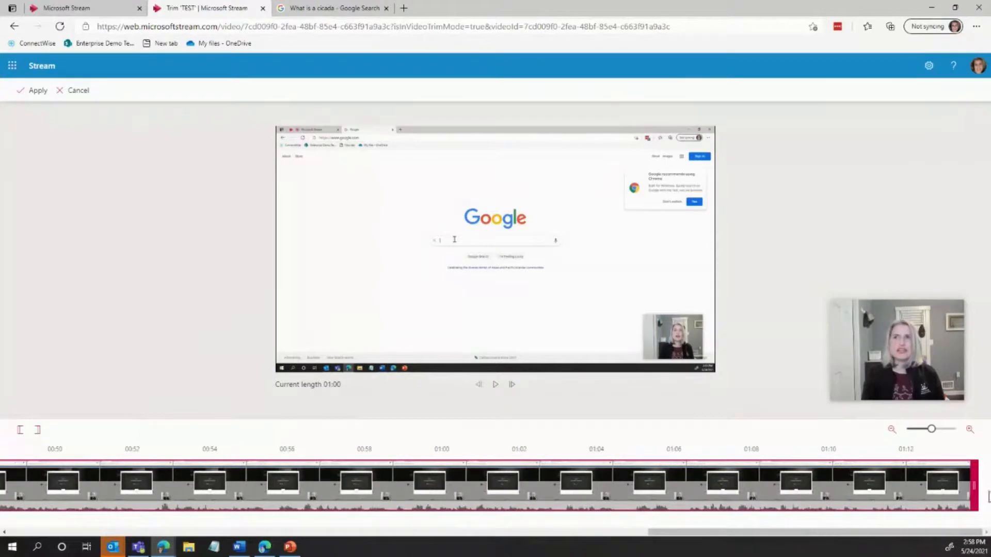
{"action": "left_click_drag", "start_coordinate": [973, 480], "coordinate": [957, 484]}
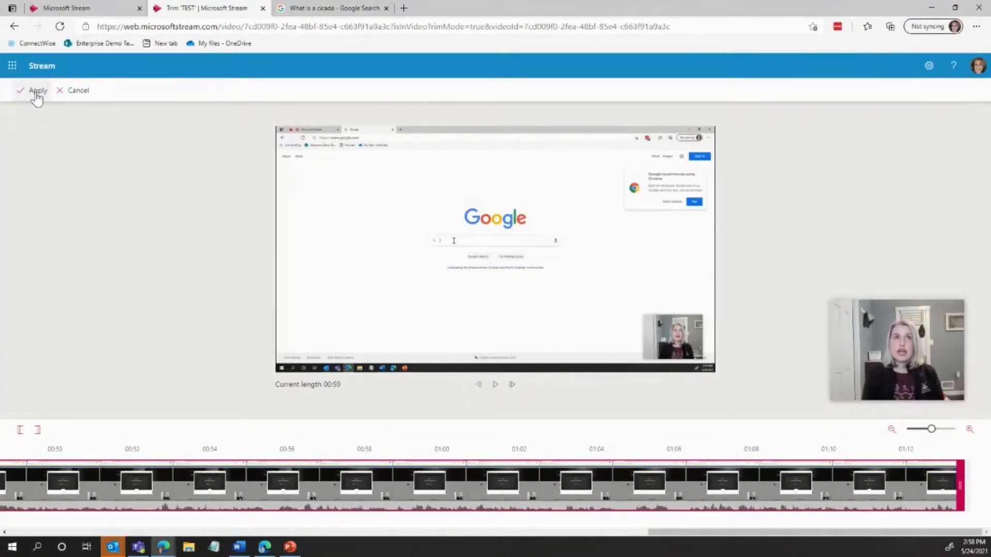
{"action": "left_click", "coordinate": [36, 93]}
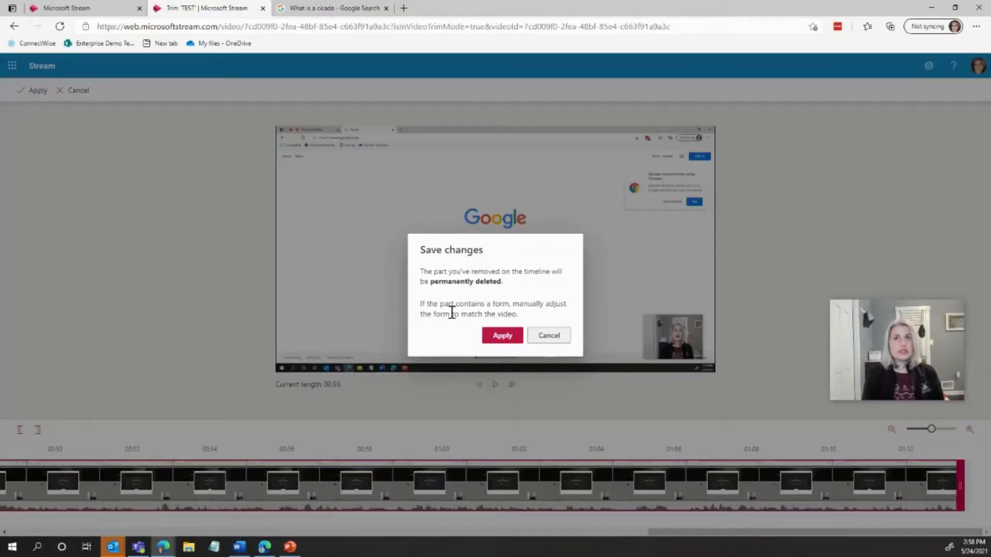
{"action": "left_click", "coordinate": [499, 338]}
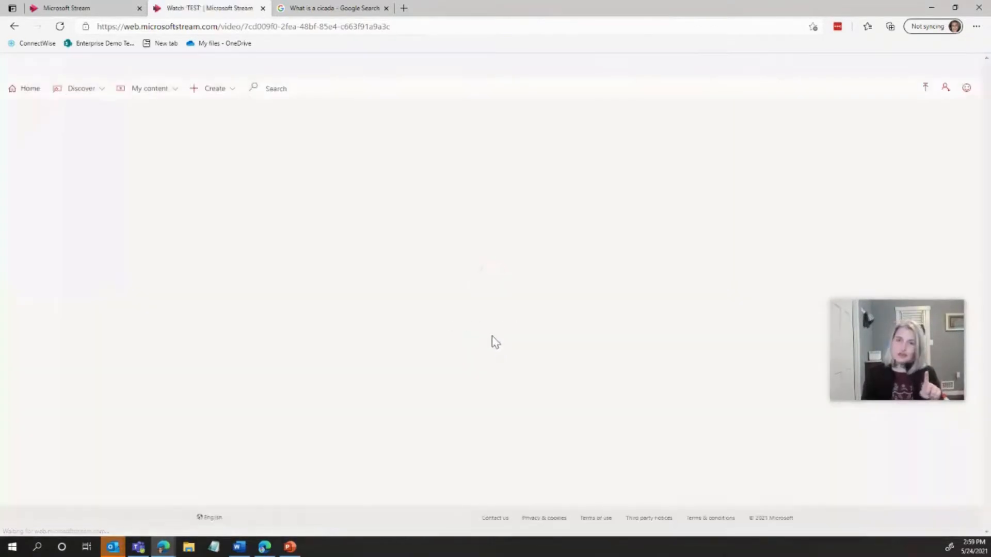